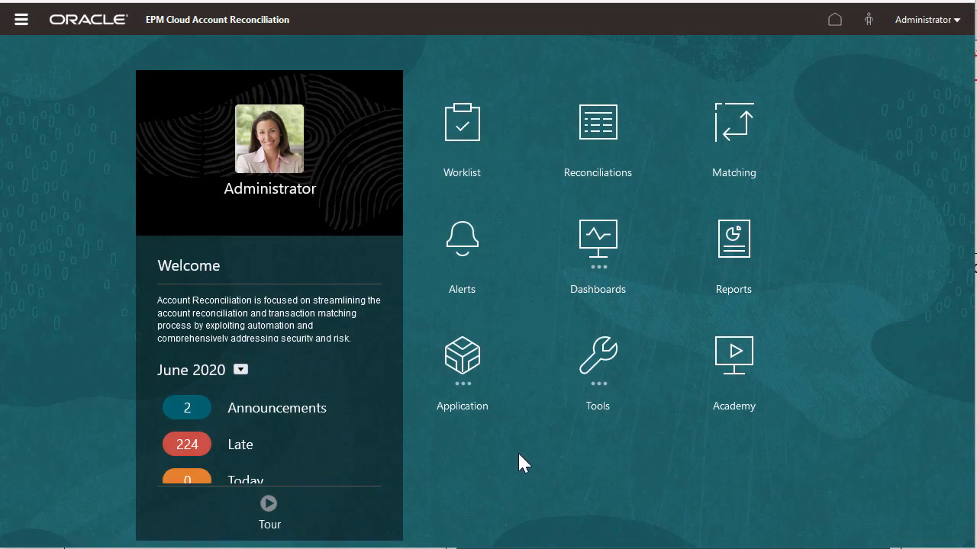
- Open Periods and review the Set Status actions for December 2020 and June 2020
{"action": "left_click", "coordinate": [469, 368]}
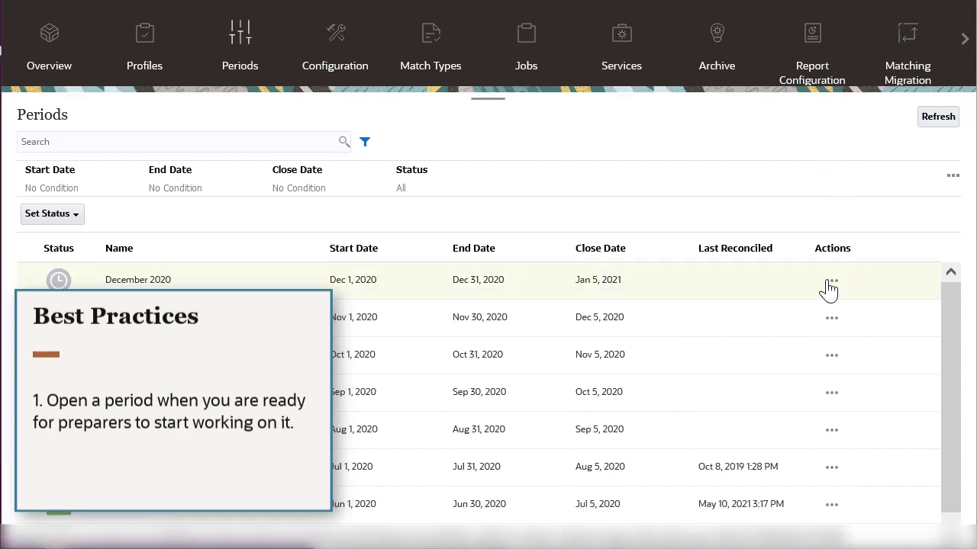
{"action": "left_click", "coordinate": [830, 281]}
{"action": "mouse_move", "coordinate": [676, 96]}
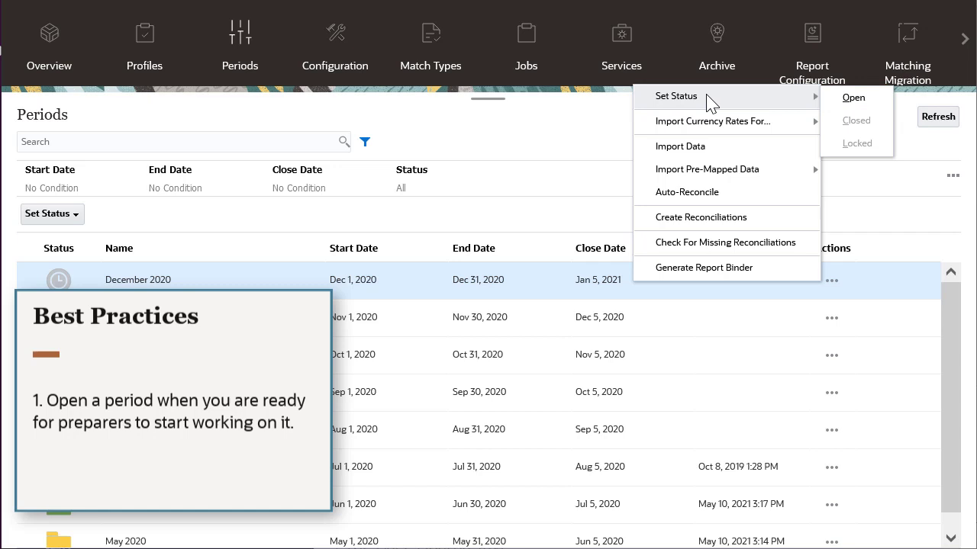
{"action": "left_click", "coordinate": [872, 191]}
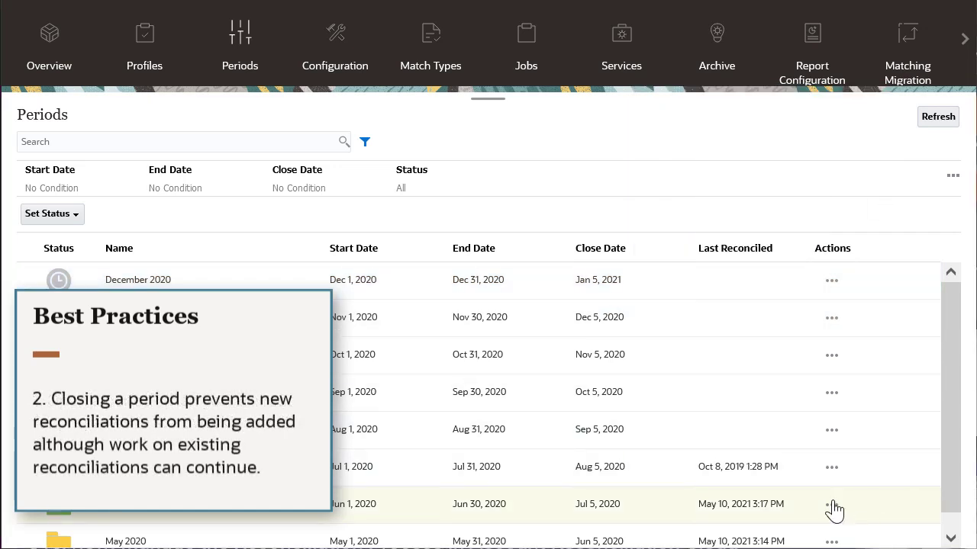
{"action": "left_click", "coordinate": [830, 504]}
{"action": "mouse_move", "coordinate": [676, 321]}
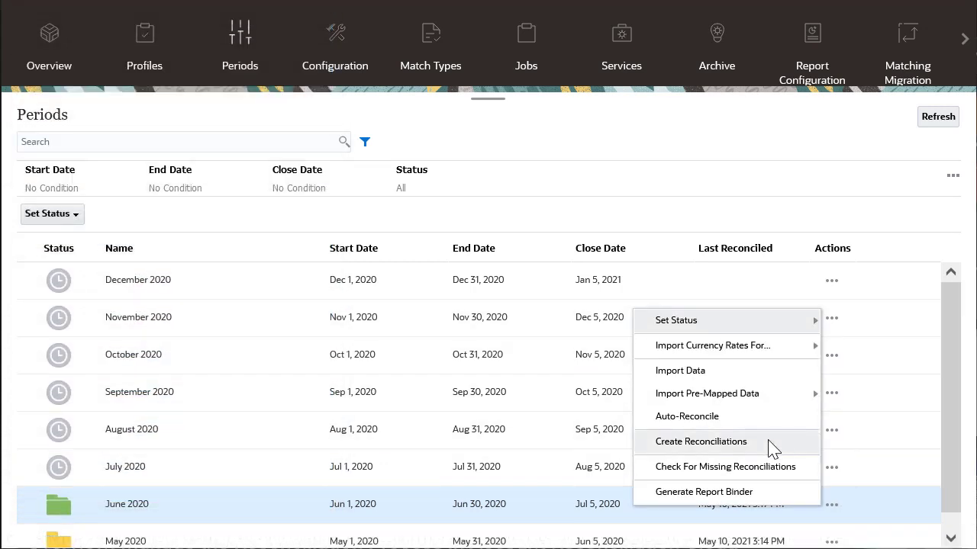
- Run Create Reconciliations for June 2020 using All Profiles
{"action": "left_click", "coordinate": [711, 442]}
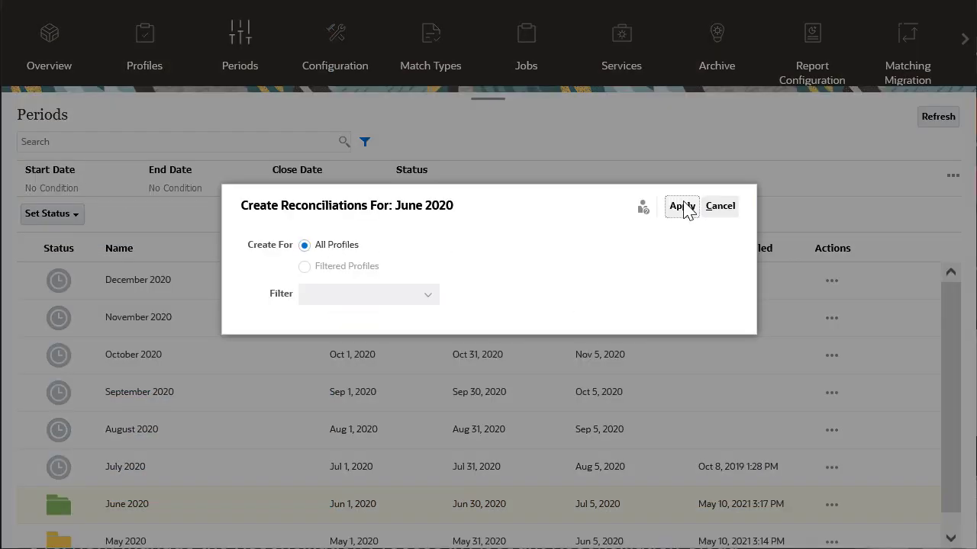
{"action": "left_click", "coordinate": [682, 206]}
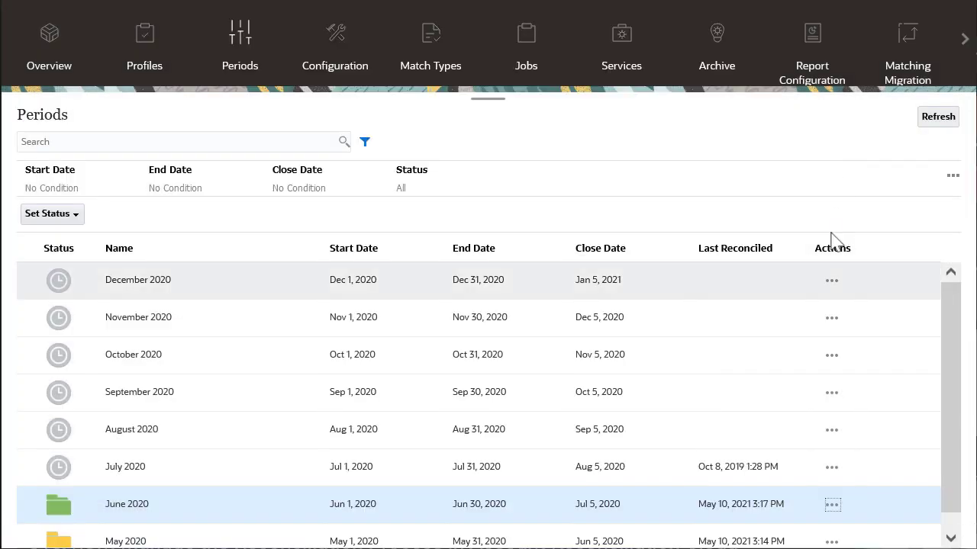
- Close the creation results and check December 2020 for missing reconciliations
{"action": "left_click", "coordinate": [832, 281]}
{"action": "left_click", "coordinate": [831, 281]}
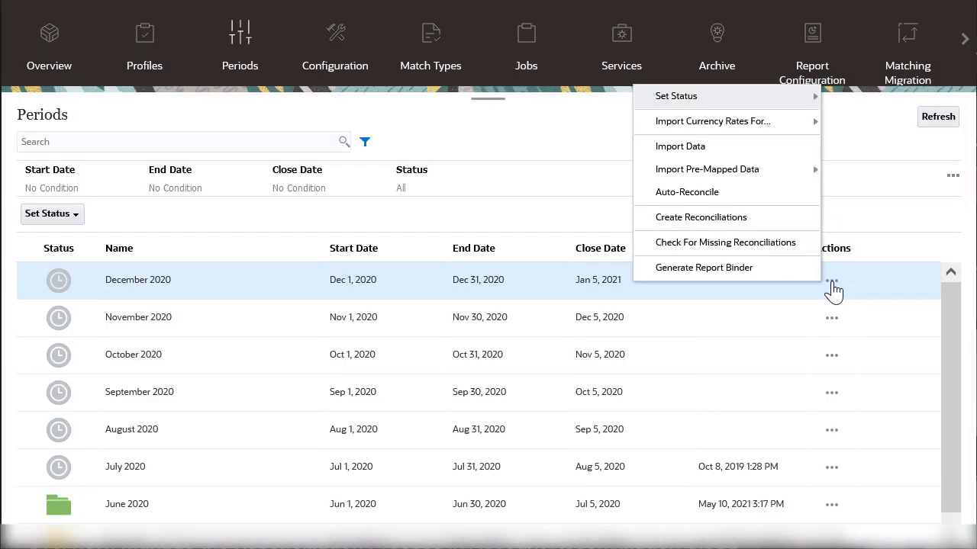
{"action": "left_click", "coordinate": [774, 249]}
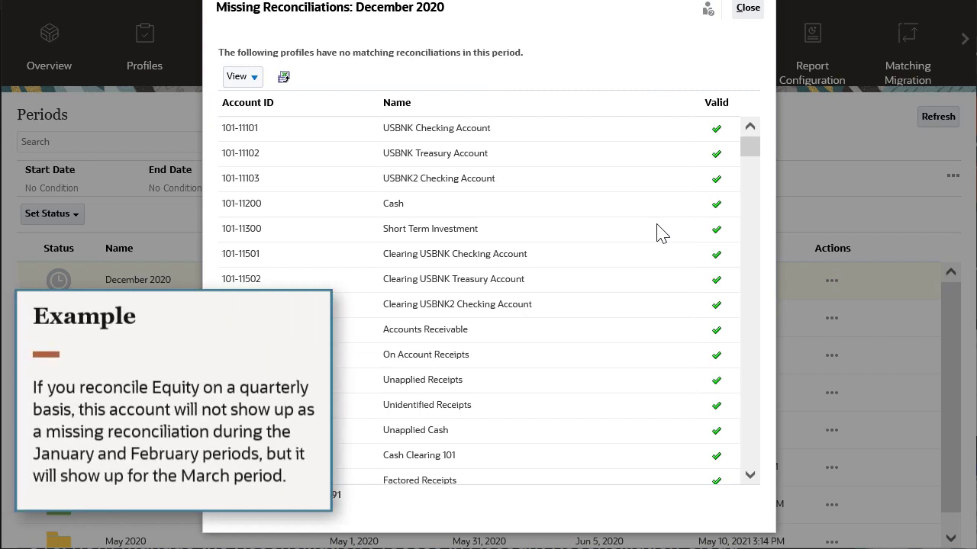
- Scroll through the December 2020 accounts lacking reconciliations
{"action": "scroll", "coordinate": [661, 234], "scroll_direction": "down", "scroll_amount": 1}
{"action": "scroll", "coordinate": [660, 233], "scroll_direction": "down", "scroll_amount": 1}
{"action": "scroll", "coordinate": [661, 234], "scroll_direction": "down", "scroll_amount": 2}
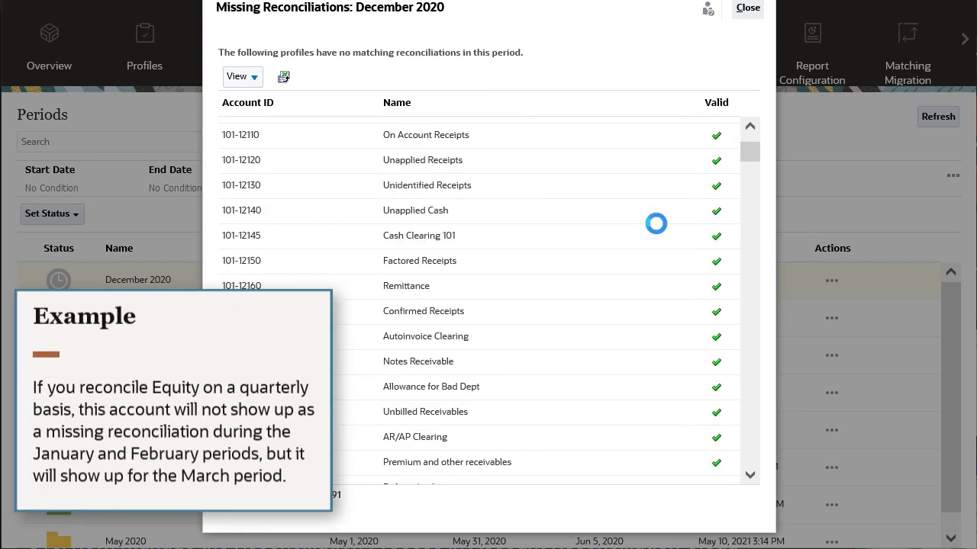
{"action": "scroll", "coordinate": [661, 234], "scroll_direction": "down", "scroll_amount": 3}
{"action": "scroll", "coordinate": [661, 234], "scroll_direction": "down", "scroll_amount": 1}
{"action": "scroll", "coordinate": [660, 233], "scroll_direction": "down", "scroll_amount": 2}
{"action": "scroll", "coordinate": [661, 233], "scroll_direction": "down", "scroll_amount": 3}
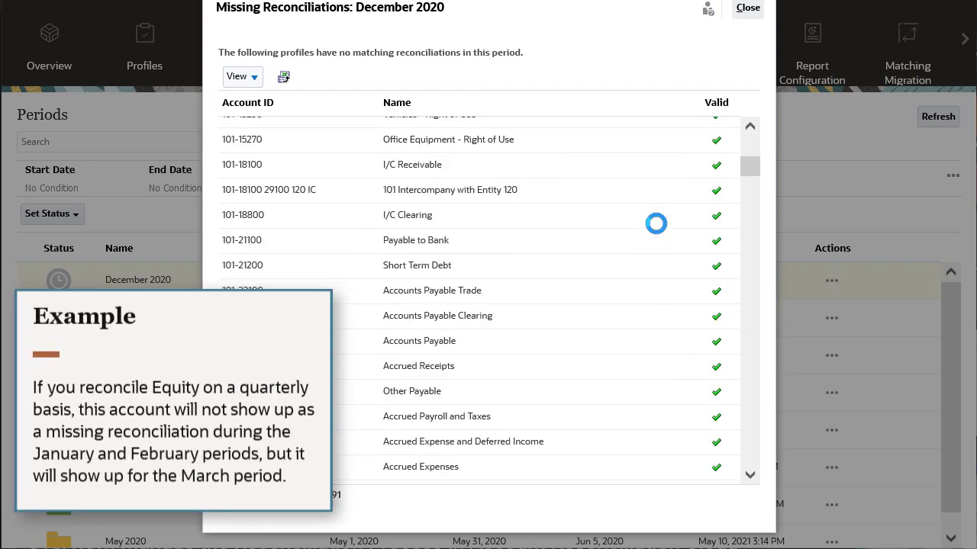
{"action": "scroll", "coordinate": [660, 234], "scroll_direction": "down", "scroll_amount": 1}
{"action": "scroll", "coordinate": [660, 234], "scroll_direction": "down", "scroll_amount": 3}
{"action": "scroll", "coordinate": [658, 229], "scroll_direction": "down", "scroll_amount": 1}
{"action": "scroll", "coordinate": [658, 229], "scroll_direction": "down", "scroll_amount": 3}
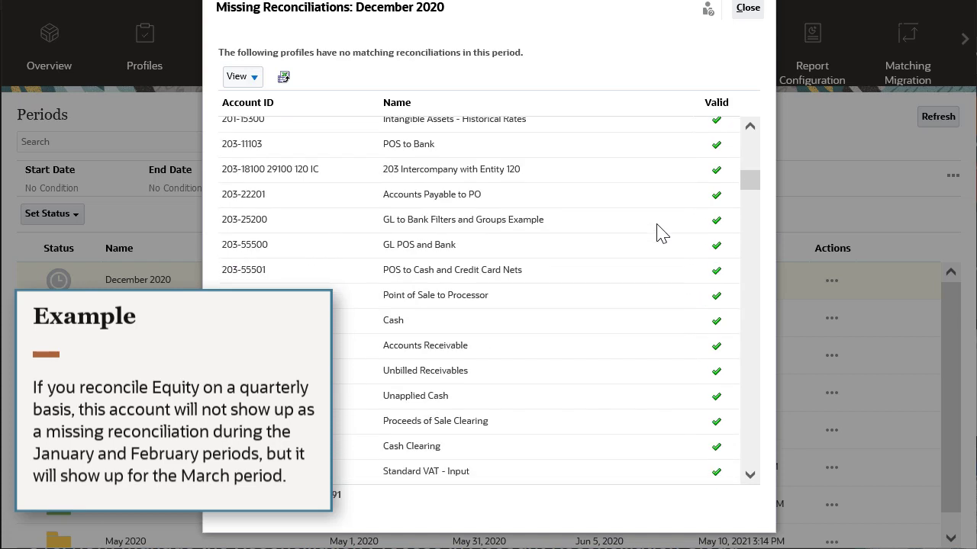
{"action": "scroll", "coordinate": [656, 224], "scroll_direction": "down", "scroll_amount": 1}
{"action": "scroll", "coordinate": [656, 224], "scroll_direction": "down", "scroll_amount": 2}
{"action": "scroll", "coordinate": [657, 227], "scroll_direction": "down", "scroll_amount": 3}
{"action": "scroll", "coordinate": [658, 231], "scroll_direction": "down", "scroll_amount": 1}
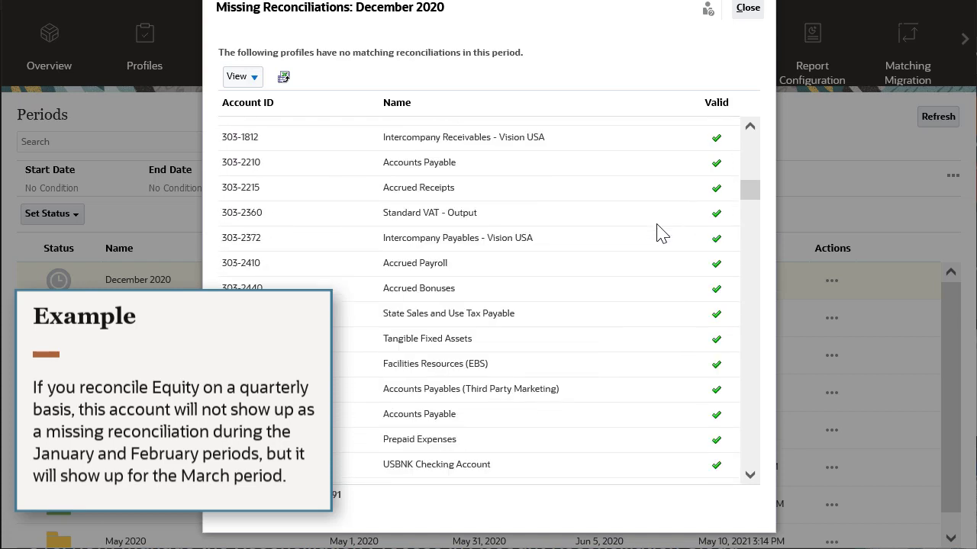
{"action": "scroll", "coordinate": [659, 232], "scroll_direction": "down", "scroll_amount": 3}
{"action": "scroll", "coordinate": [661, 233], "scroll_direction": "down", "scroll_amount": 3}
{"action": "scroll", "coordinate": [660, 233], "scroll_direction": "down", "scroll_amount": 2}
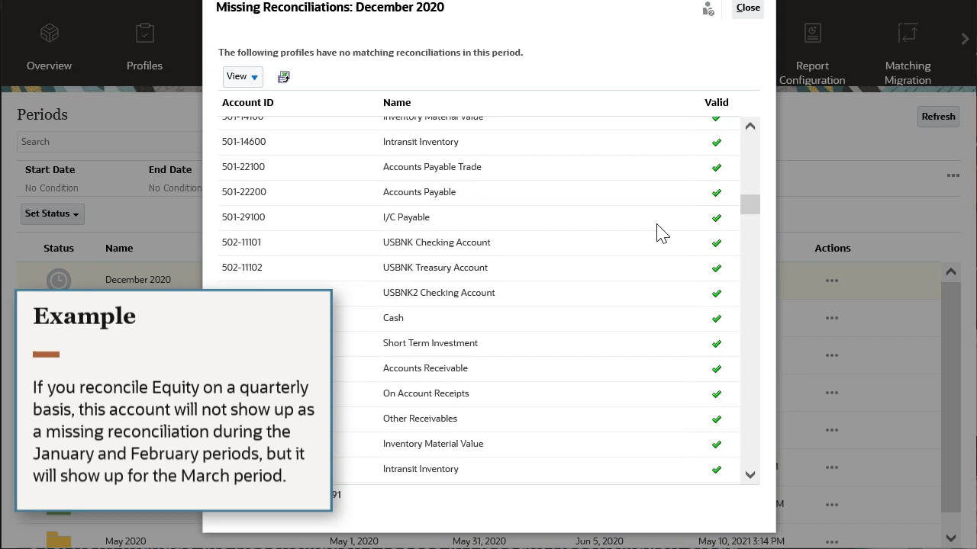
{"action": "scroll", "coordinate": [660, 234], "scroll_direction": "down", "scroll_amount": 2}
{"action": "scroll", "coordinate": [661, 234], "scroll_direction": "down", "scroll_amount": 2}
{"action": "scroll", "coordinate": [659, 231], "scroll_direction": "down", "scroll_amount": 3}
{"action": "scroll", "coordinate": [659, 231], "scroll_direction": "down", "scroll_amount": 2}
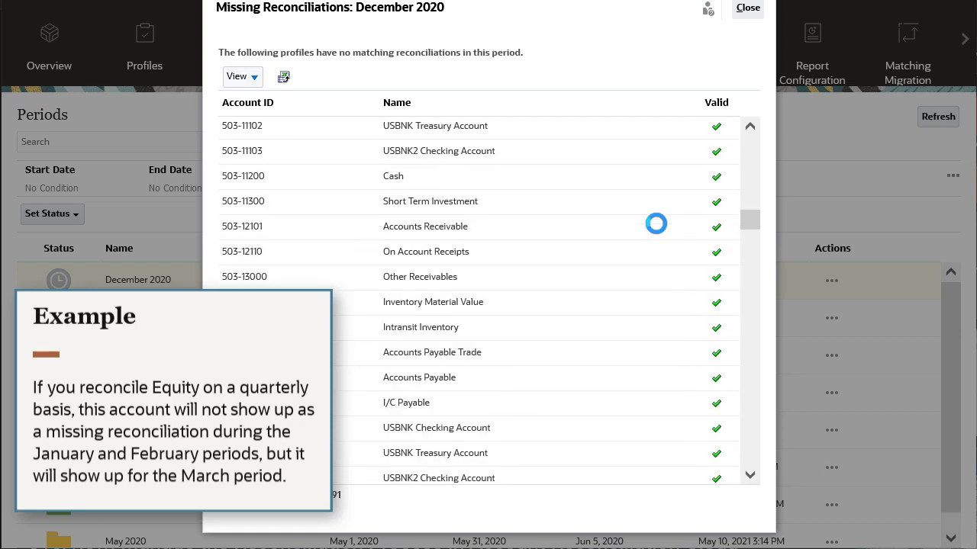
{"action": "scroll", "coordinate": [654, 222], "scroll_direction": "down", "scroll_amount": 3}
{"action": "scroll", "coordinate": [657, 224], "scroll_direction": "down", "scroll_amount": 3}
{"action": "scroll", "coordinate": [656, 229], "scroll_direction": "down", "scroll_amount": 1}
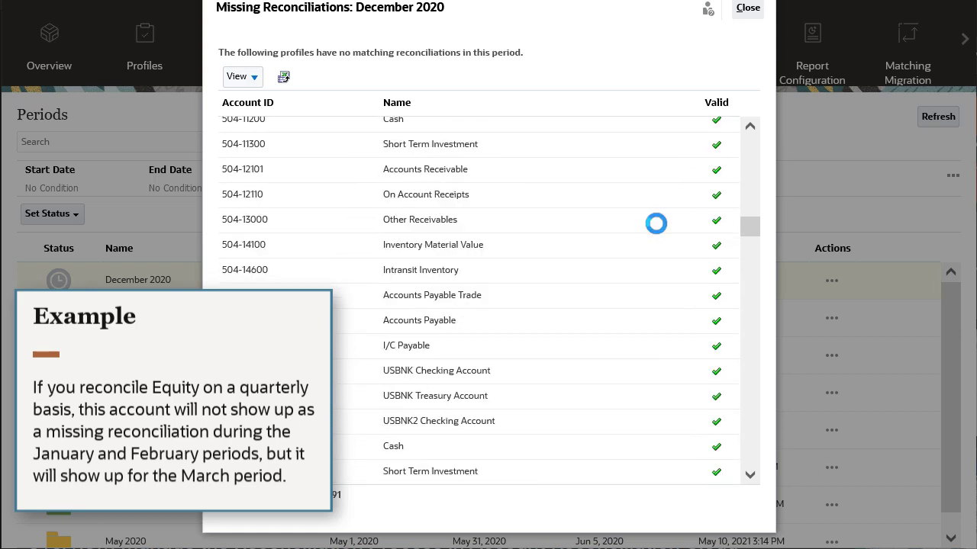
{"action": "scroll", "coordinate": [656, 226], "scroll_direction": "down", "scroll_amount": 4}
{"action": "scroll", "coordinate": [659, 232], "scroll_direction": "down", "scroll_amount": 2}
{"action": "scroll", "coordinate": [658, 231], "scroll_direction": "down", "scroll_amount": 2}
{"action": "scroll", "coordinate": [659, 233], "scroll_direction": "down", "scroll_amount": 1}
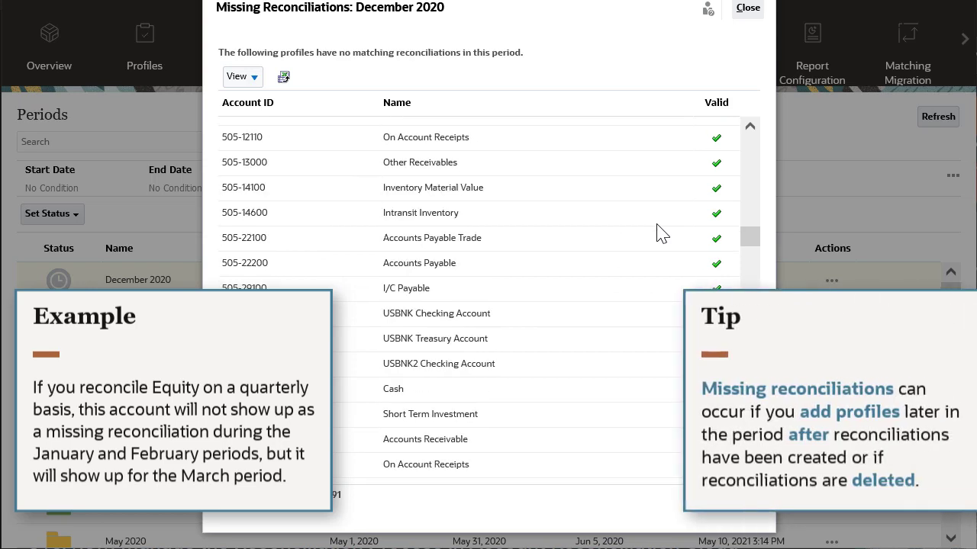
{"action": "scroll", "coordinate": [661, 233], "scroll_direction": "down", "scroll_amount": 2}
{"action": "scroll", "coordinate": [661, 233], "scroll_direction": "down", "scroll_amount": 4}
{"action": "scroll", "coordinate": [660, 233], "scroll_direction": "down", "scroll_amount": 2}
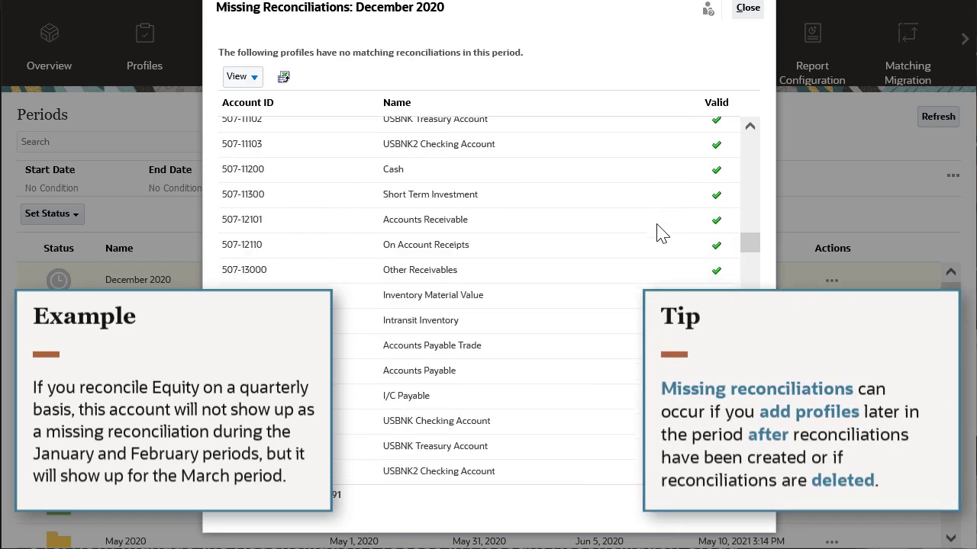
{"action": "scroll", "coordinate": [658, 231], "scroll_direction": "down", "scroll_amount": 4}
{"action": "scroll", "coordinate": [657, 223], "scroll_direction": "down", "scroll_amount": 2}
{"action": "scroll", "coordinate": [658, 229], "scroll_direction": "down", "scroll_amount": 3}
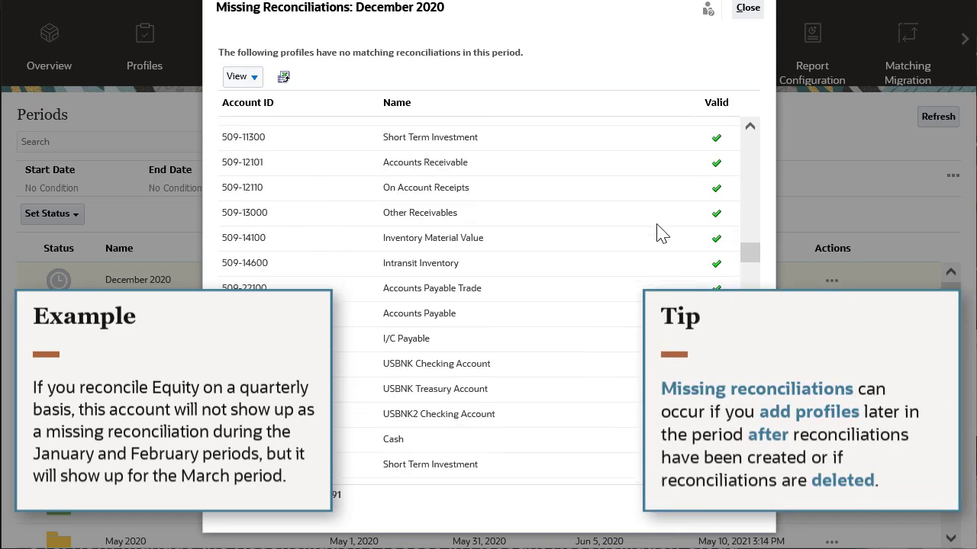
{"action": "scroll", "coordinate": [661, 233], "scroll_direction": "down", "scroll_amount": 3}
{"action": "scroll", "coordinate": [661, 233], "scroll_direction": "down", "scroll_amount": 2}
{"action": "scroll", "coordinate": [661, 233], "scroll_direction": "down", "scroll_amount": 2}
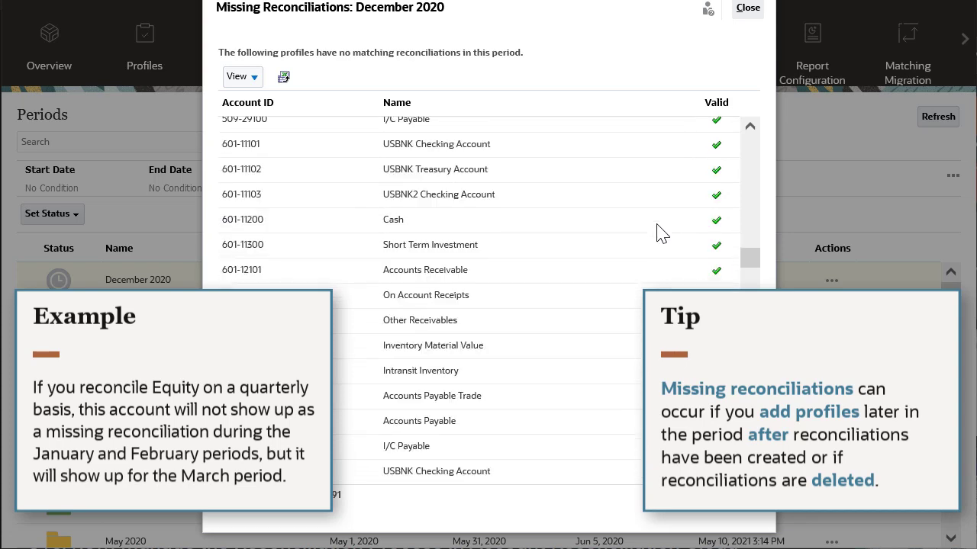
{"action": "scroll", "coordinate": [660, 233], "scroll_direction": "down", "scroll_amount": 3}
{"action": "scroll", "coordinate": [661, 234], "scroll_direction": "down", "scroll_amount": 2}
{"action": "scroll", "coordinate": [660, 233], "scroll_direction": "down", "scroll_amount": 4}
{"action": "scroll", "coordinate": [660, 233], "scroll_direction": "down", "scroll_amount": 2}
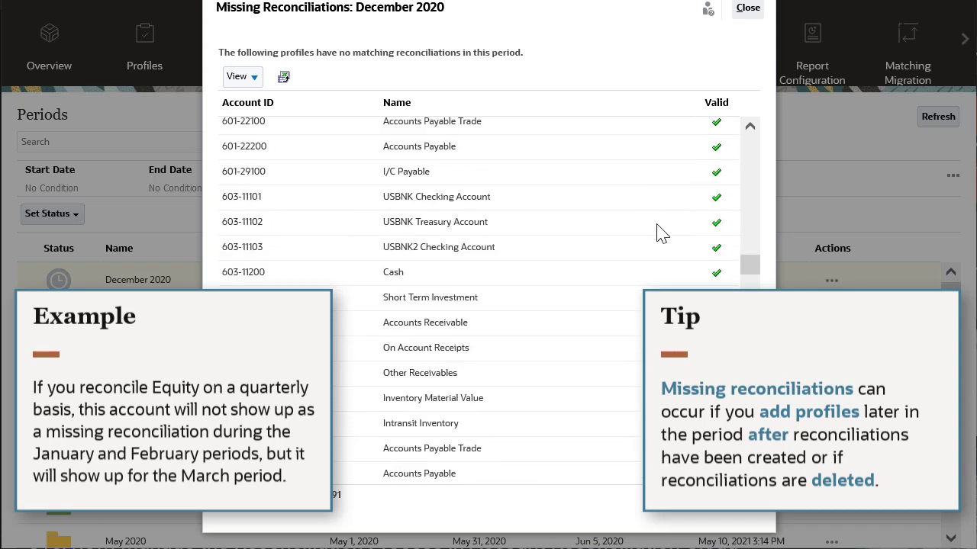
{"action": "scroll", "coordinate": [661, 233], "scroll_direction": "down", "scroll_amount": 5}
{"action": "scroll", "coordinate": [661, 234], "scroll_direction": "down", "scroll_amount": 2}
{"action": "scroll", "coordinate": [660, 233], "scroll_direction": "down", "scroll_amount": 4}
{"action": "scroll", "coordinate": [660, 233], "scroll_direction": "down", "scroll_amount": 5}
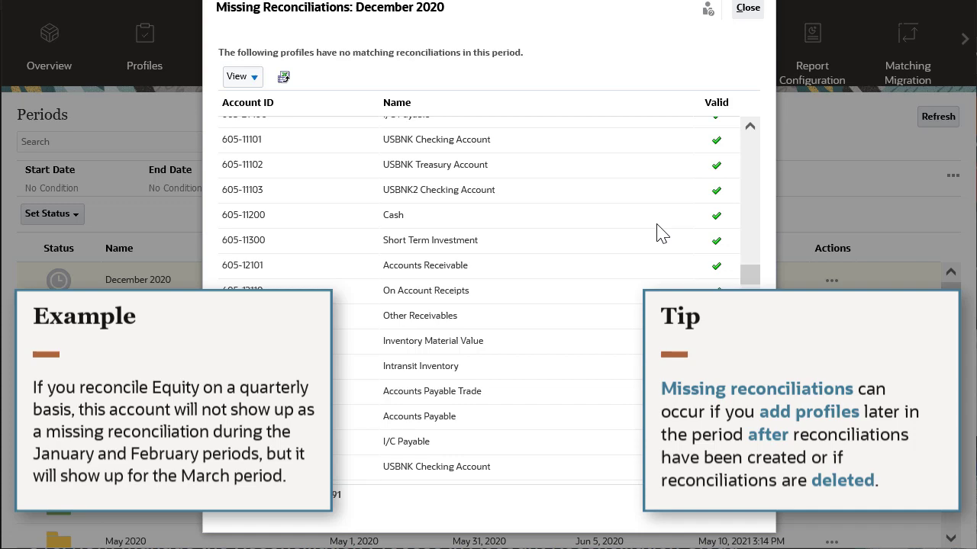
{"action": "scroll", "coordinate": [660, 234], "scroll_direction": "down", "scroll_amount": 2}
{"action": "scroll", "coordinate": [661, 233], "scroll_direction": "down", "scroll_amount": 4}
{"action": "scroll", "coordinate": [661, 233], "scroll_direction": "down", "scroll_amount": 2}
{"action": "scroll", "coordinate": [660, 233], "scroll_direction": "down", "scroll_amount": 5}
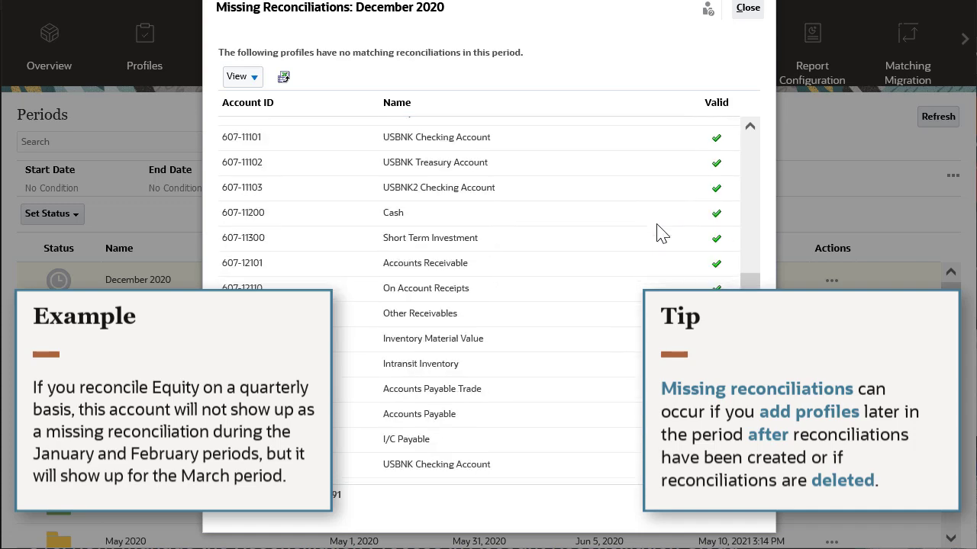
{"action": "scroll", "coordinate": [661, 234], "scroll_direction": "down", "scroll_amount": 2}
{"action": "scroll", "coordinate": [661, 233], "scroll_direction": "down", "scroll_amount": 3}
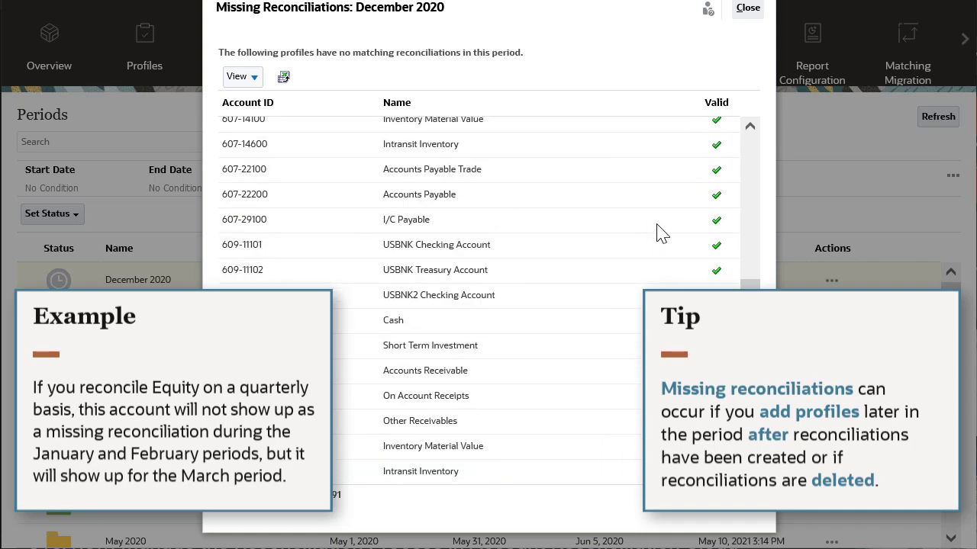
{"action": "scroll", "coordinate": [661, 233], "scroll_direction": "down", "scroll_amount": 3}
{"action": "scroll", "coordinate": [661, 234], "scroll_direction": "down", "scroll_amount": 4}
{"action": "scroll", "coordinate": [661, 234], "scroll_direction": "down", "scroll_amount": 2}
{"action": "scroll", "coordinate": [661, 233], "scroll_direction": "down", "scroll_amount": 4}
{"action": "scroll", "coordinate": [661, 233], "scroll_direction": "down", "scroll_amount": 5}
{"action": "scroll", "coordinate": [661, 233], "scroll_direction": "down", "scroll_amount": 2}
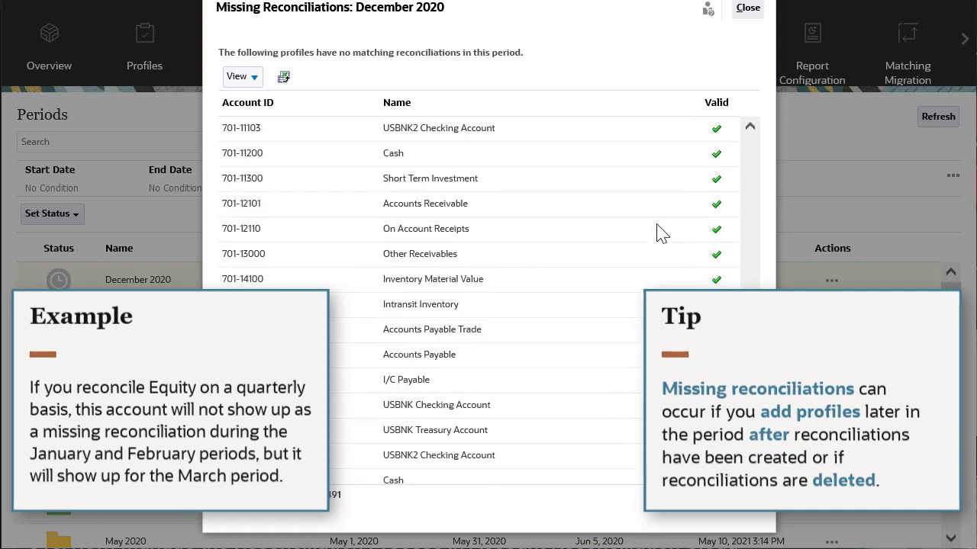
{"action": "scroll", "coordinate": [661, 233], "scroll_direction": "down", "scroll_amount": 7}
{"action": "scroll", "coordinate": [661, 234], "scroll_direction": "down", "scroll_amount": 3}
- Close the Missing Reconciliations dialog and reopen December 2020's period actions
{"action": "left_click", "coordinate": [747, 8]}
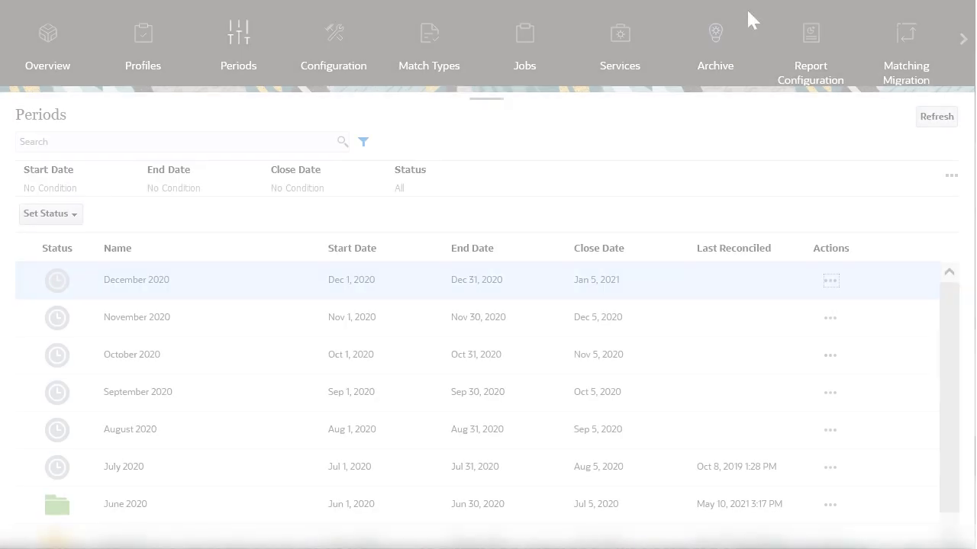
{"action": "left_click", "coordinate": [834, 281]}
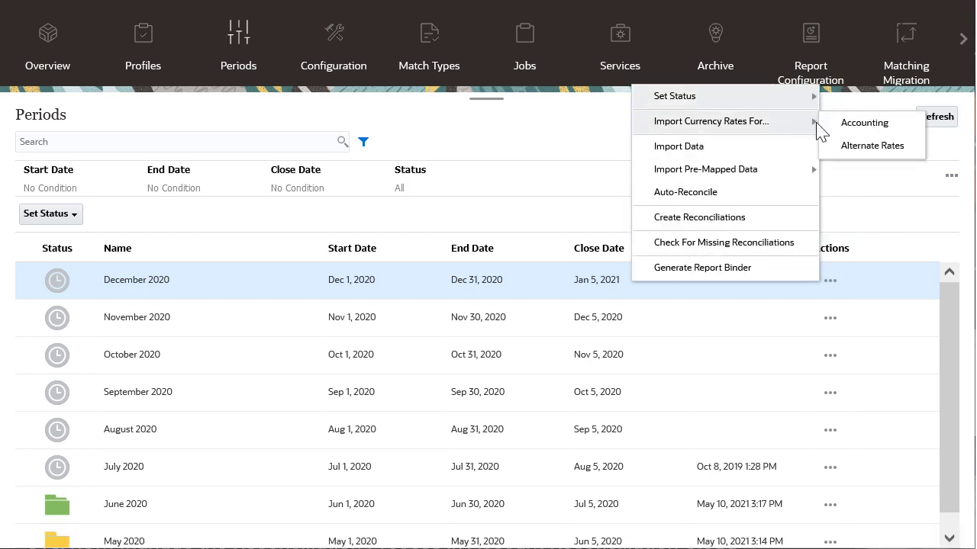
{"action": "mouse_move", "coordinate": [717, 96]}
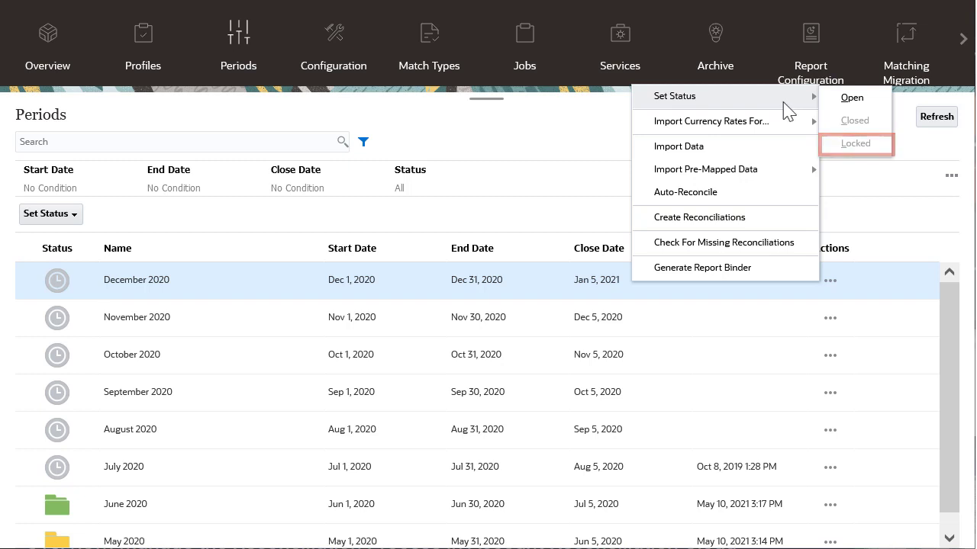
{"action": "left_click", "coordinate": [883, 197]}
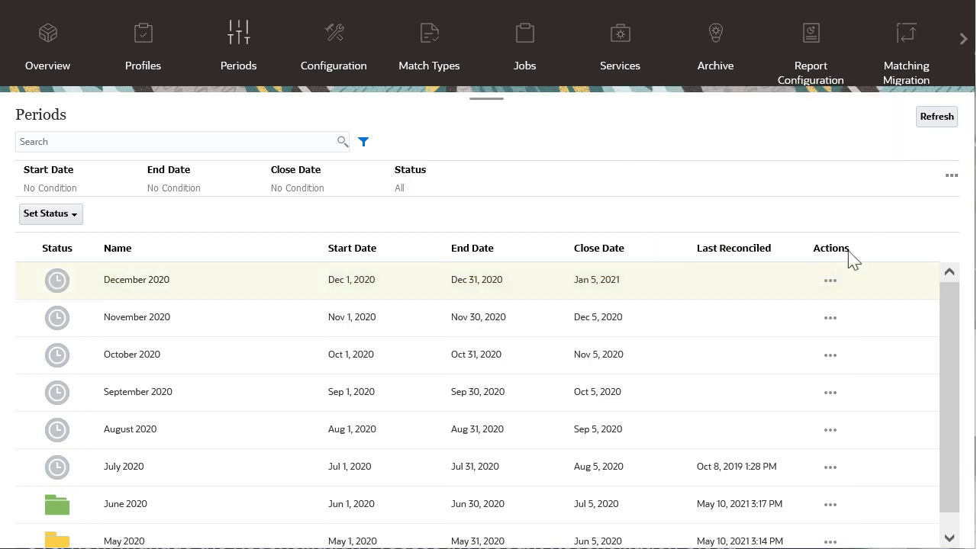
{"action": "left_click", "coordinate": [830, 280]}
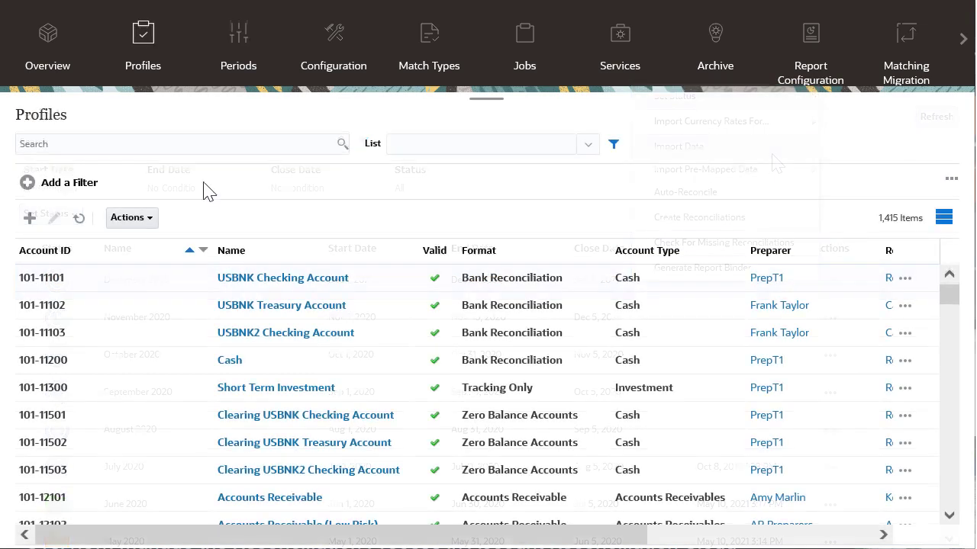
- Add Balance Range (High) and Balance Range (Low) as columns in the Profiles list
{"action": "left_click", "coordinate": [151, 222]}
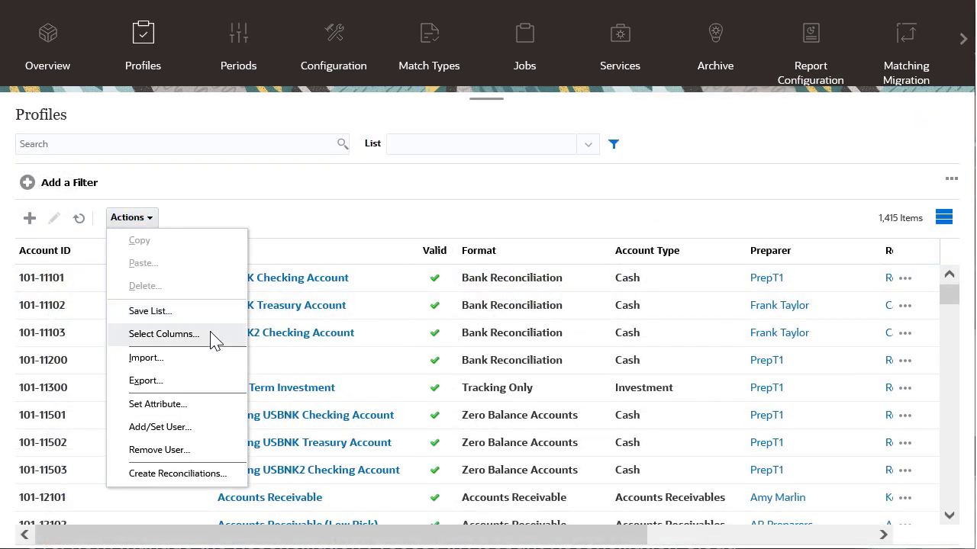
{"action": "left_click", "coordinate": [164, 334]}
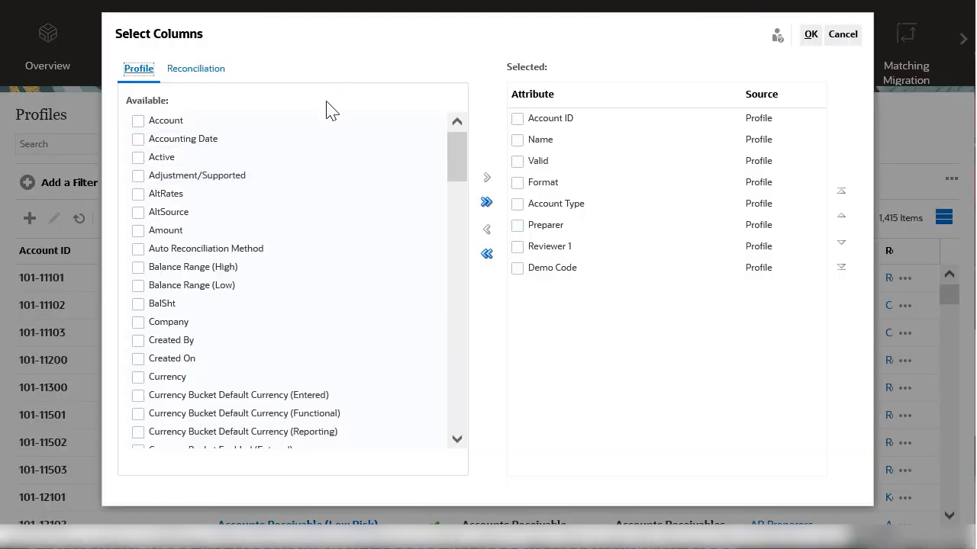
{"action": "left_click", "coordinate": [138, 267]}
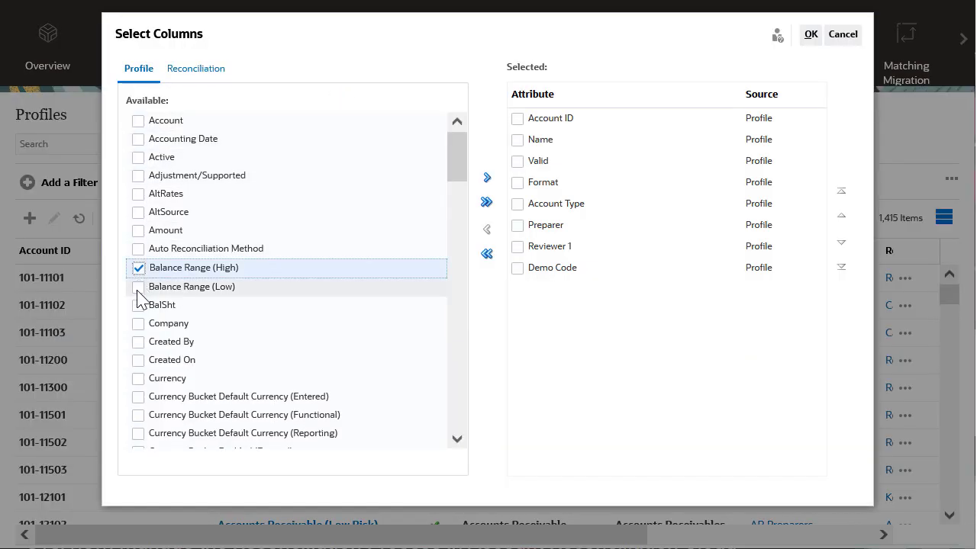
{"action": "left_click", "coordinate": [138, 287]}
{"action": "left_click", "coordinate": [487, 178]}
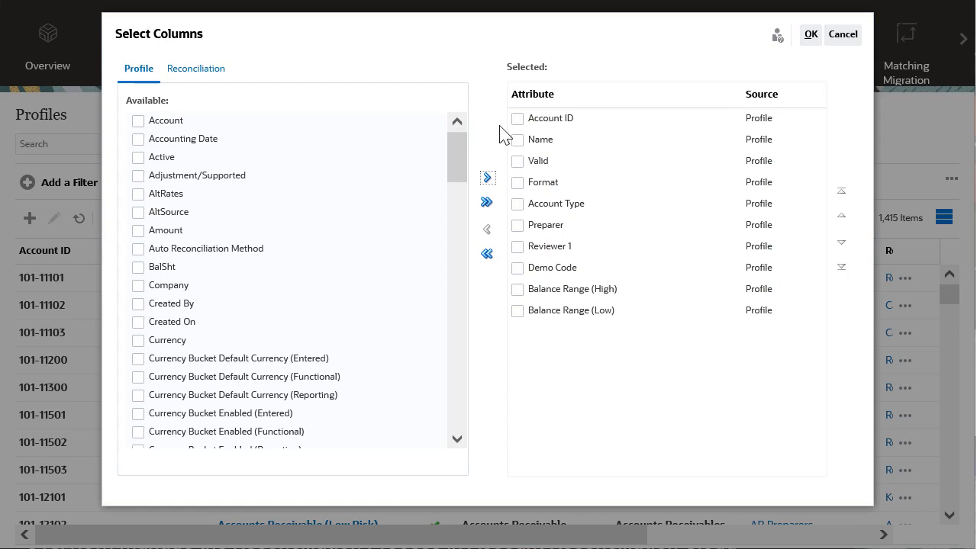
{"action": "left_click", "coordinate": [843, 42]}
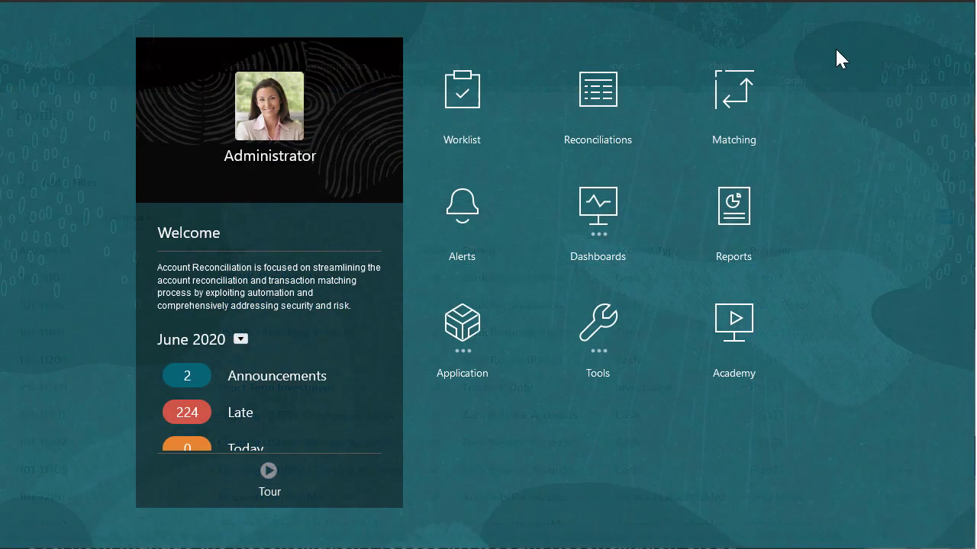
- Group the Overview dashboard by Account Type, then switch to the Compliance dashboard
{"action": "left_click", "coordinate": [614, 219]}
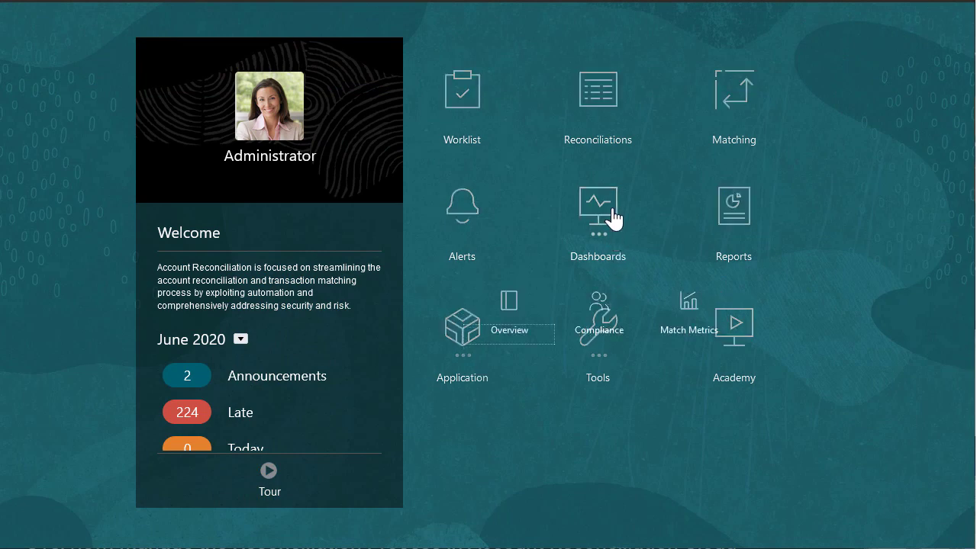
{"action": "left_click", "coordinate": [519, 328]}
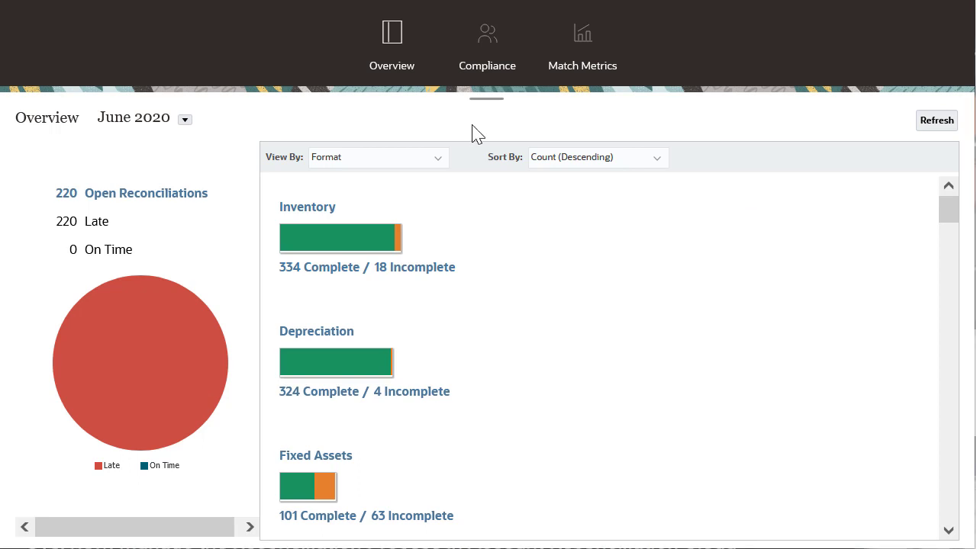
{"action": "left_click", "coordinate": [438, 157]}
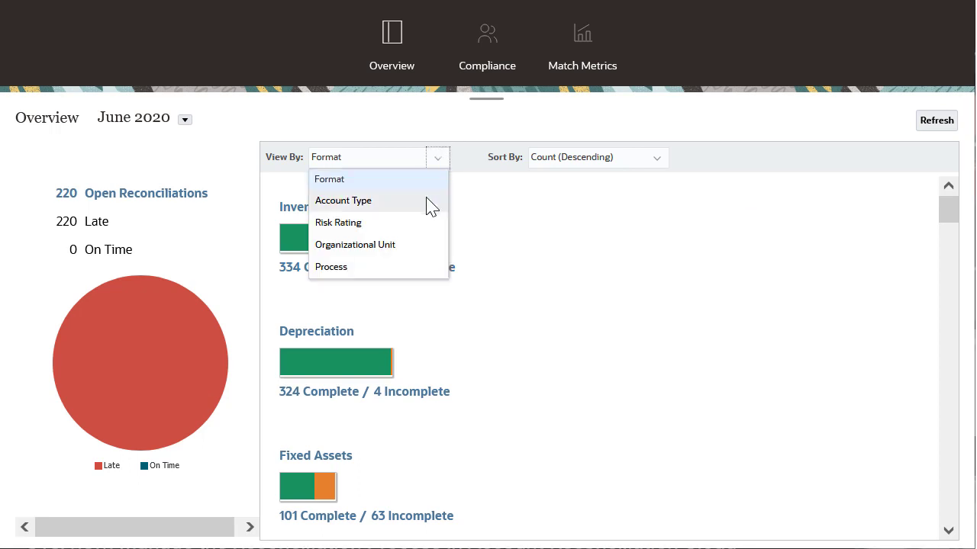
{"action": "left_click", "coordinate": [428, 204]}
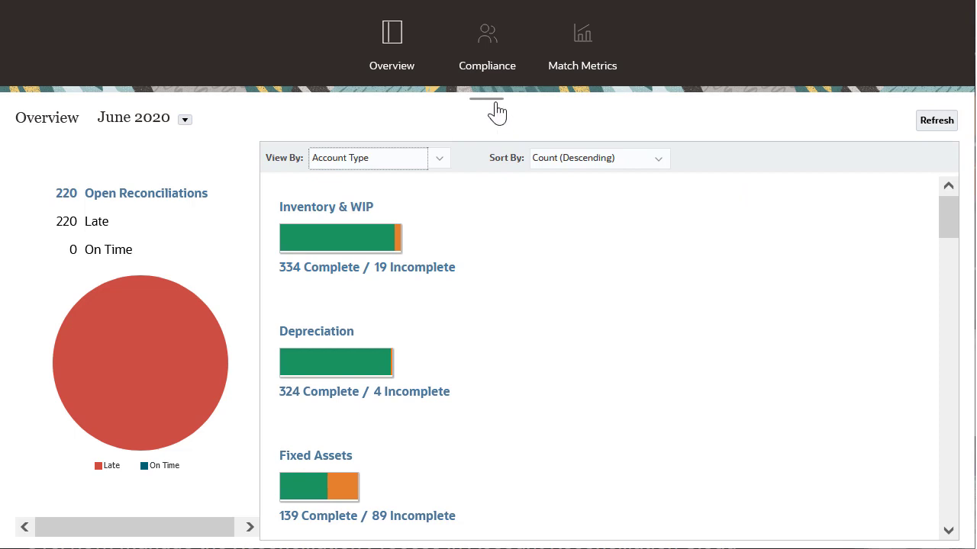
{"action": "left_click", "coordinate": [495, 69]}
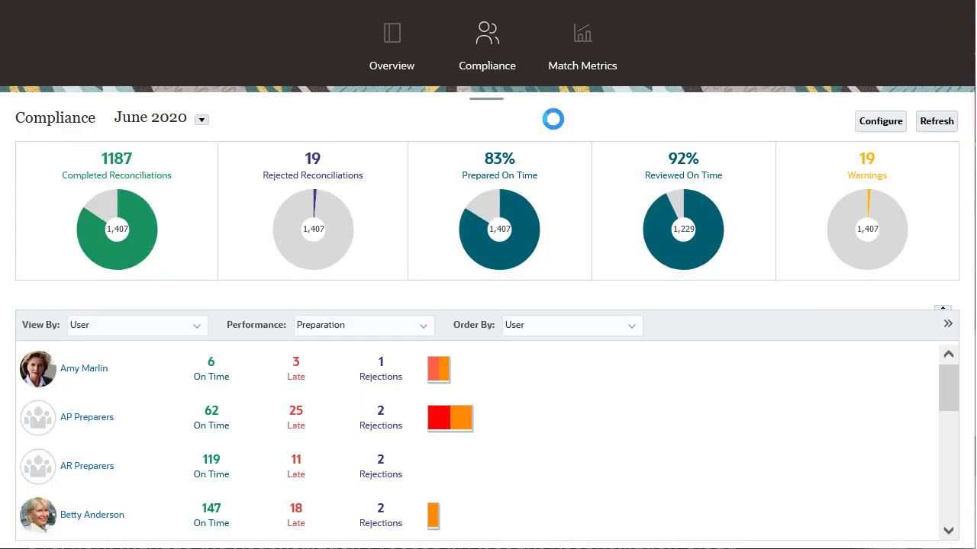